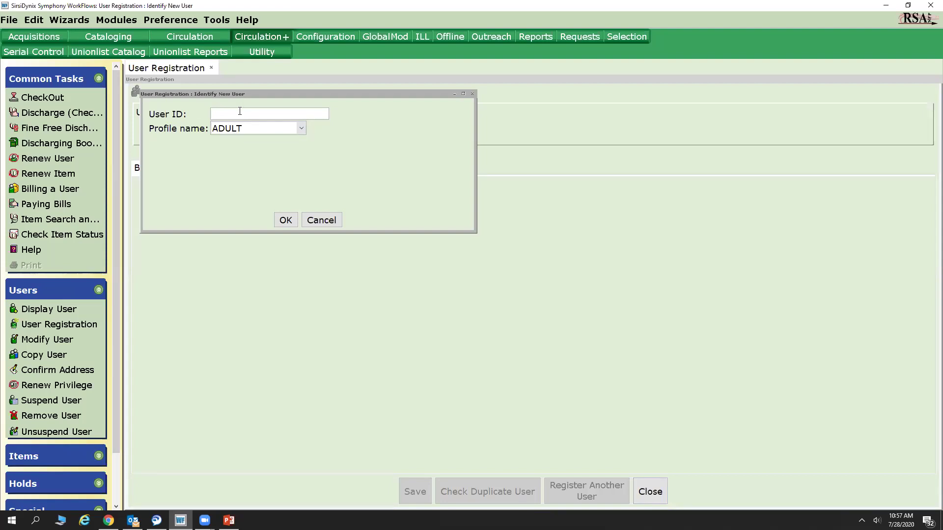
Enter a candidate user ID, choose the STUDENT profile, and submit it for checking.
text(D123455555)
click(236, 127)
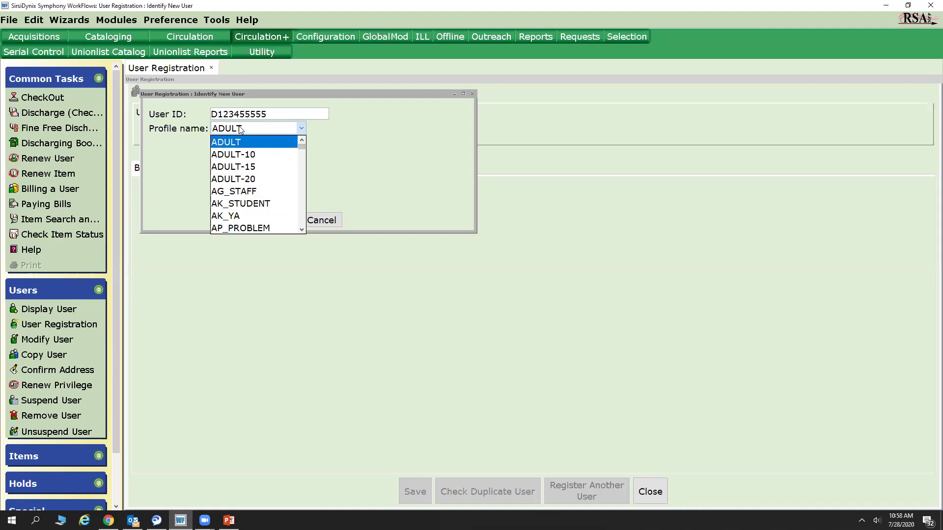
text(stu)
click(267, 228)
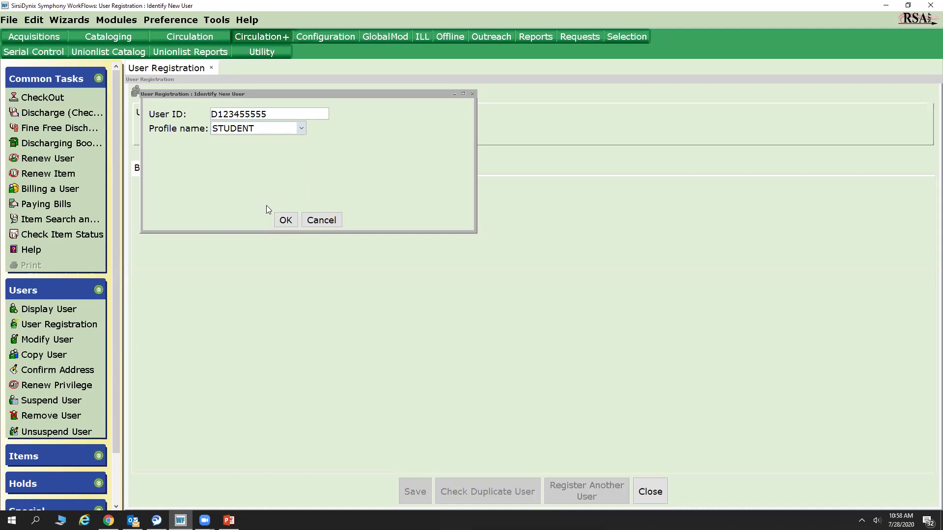
click(301, 128)
click(302, 230)
click(302, 230)
click(302, 229)
click(301, 230)
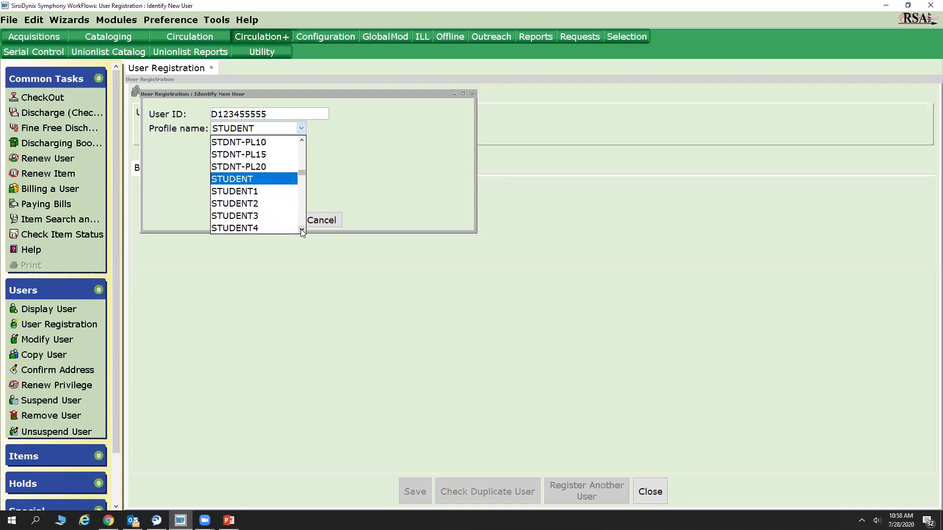
click(274, 180)
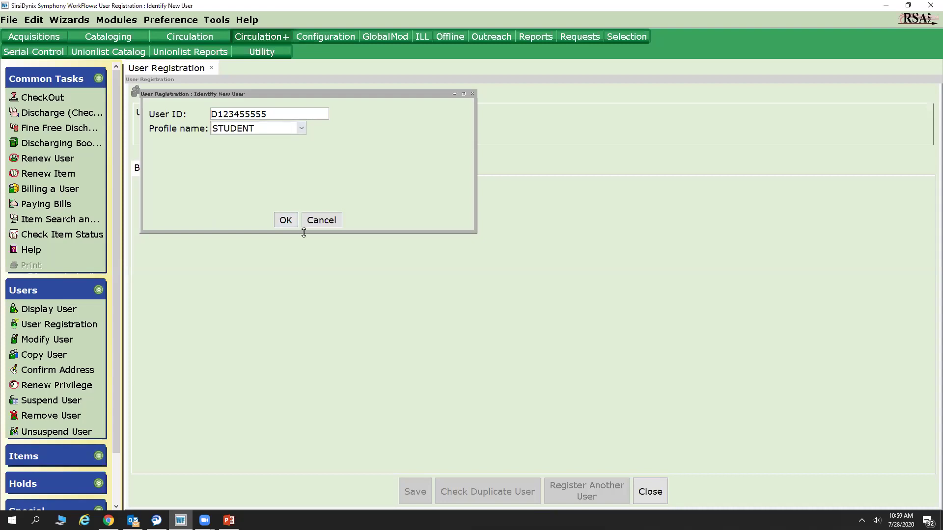
click(290, 220)
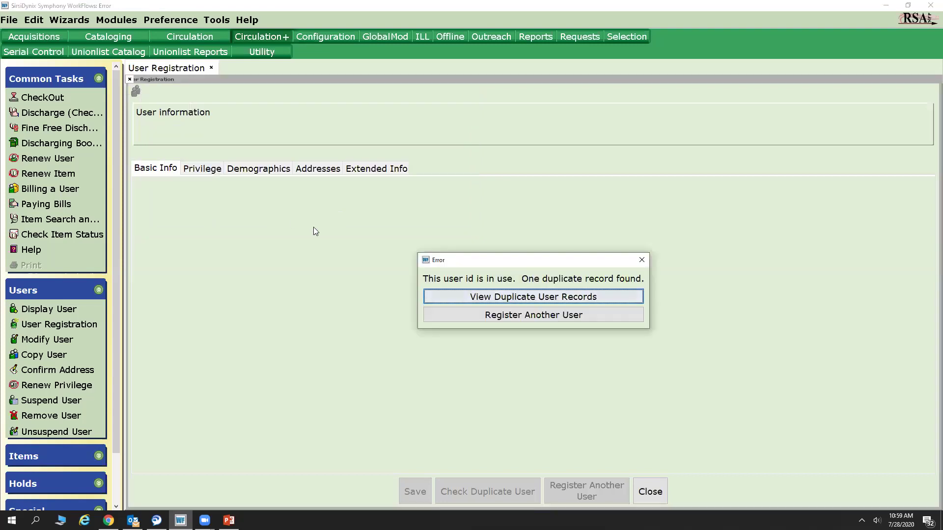
Start another registration and submit a second user ID with the STUDENT profile.
click(508, 316)
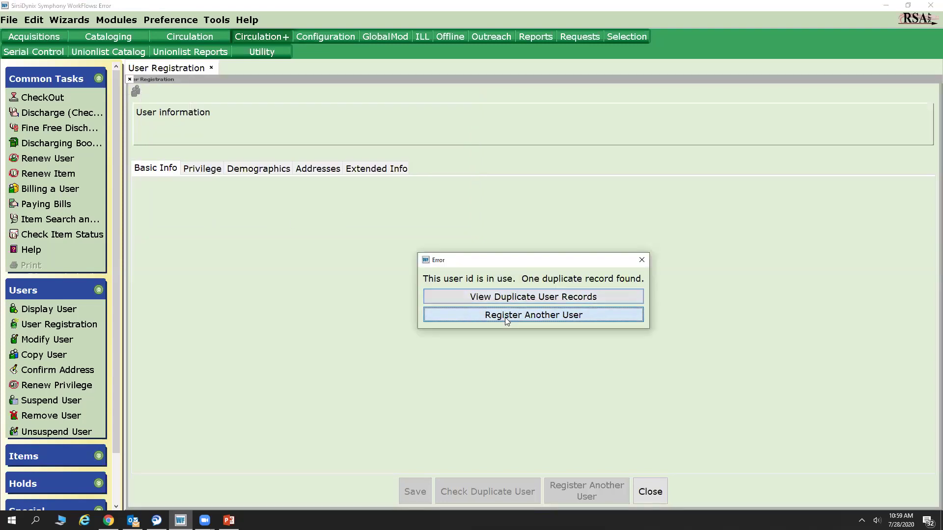
click(265, 130)
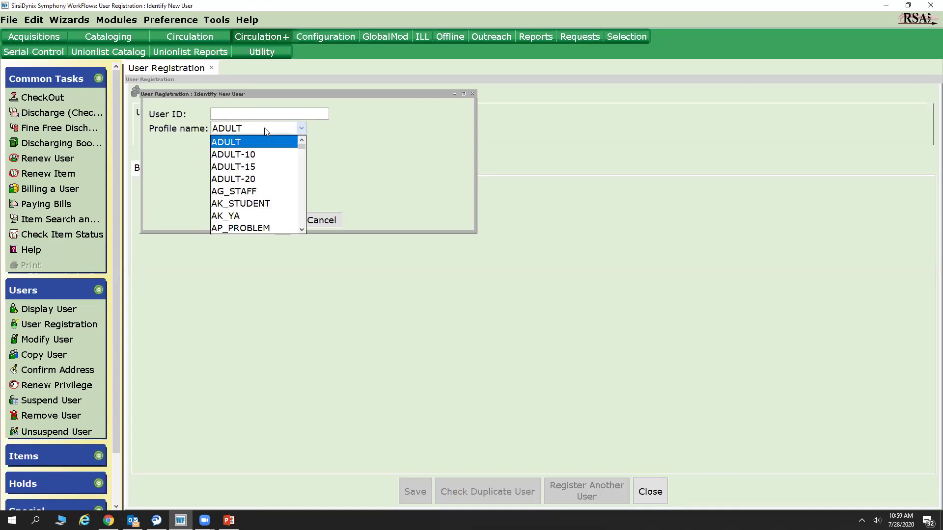
text(stu)
click(266, 229)
click(223, 113)
text(D1)
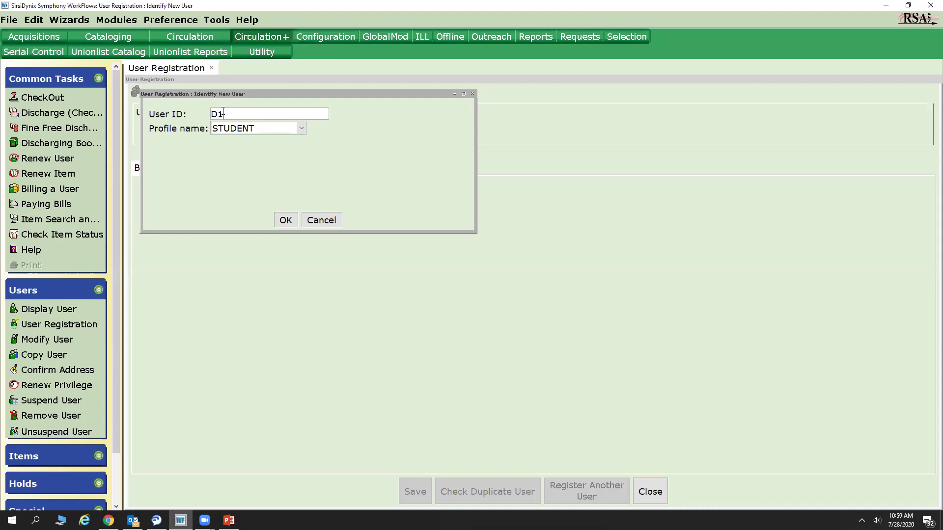
text(23456788)
click(289, 220)
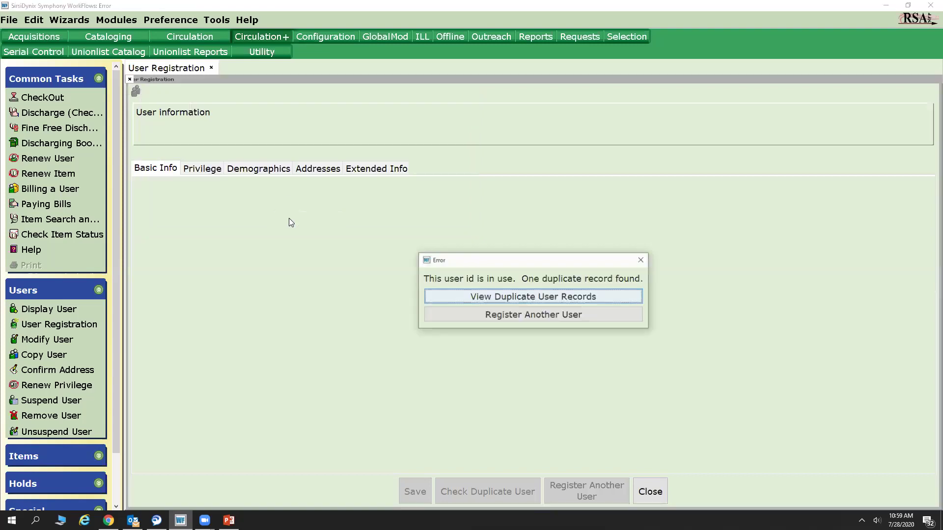
Try a third user ID with STUDENT, view the existing duplicate record, then close it.
click(552, 315)
text(D)
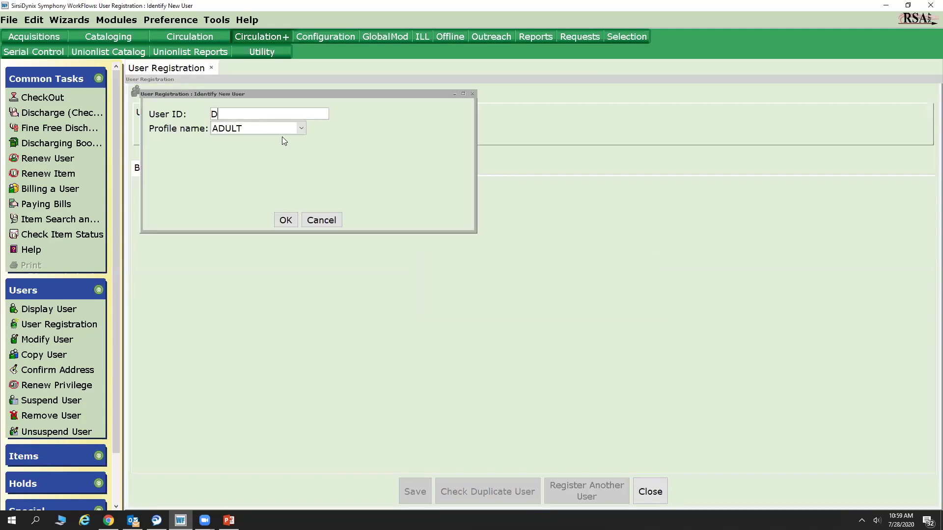
text(123456666)
click(282, 132)
text(stu)
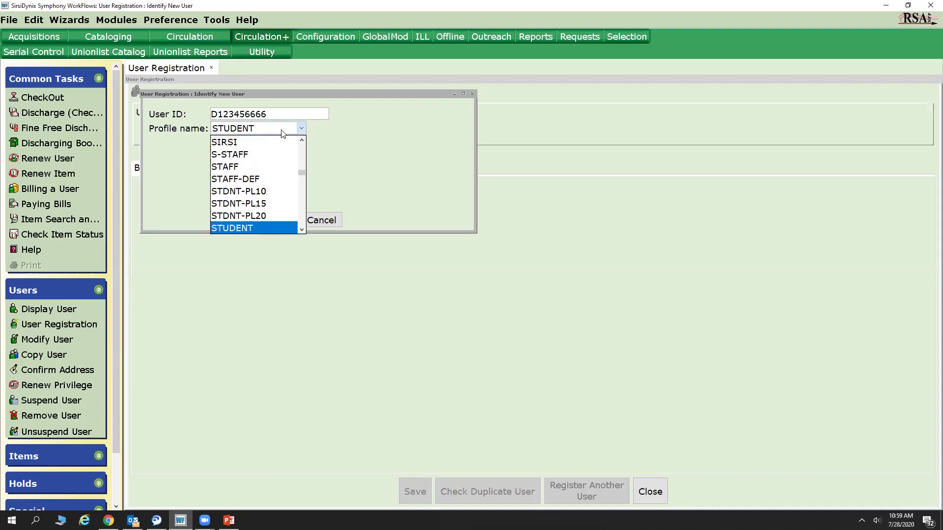
click(275, 227)
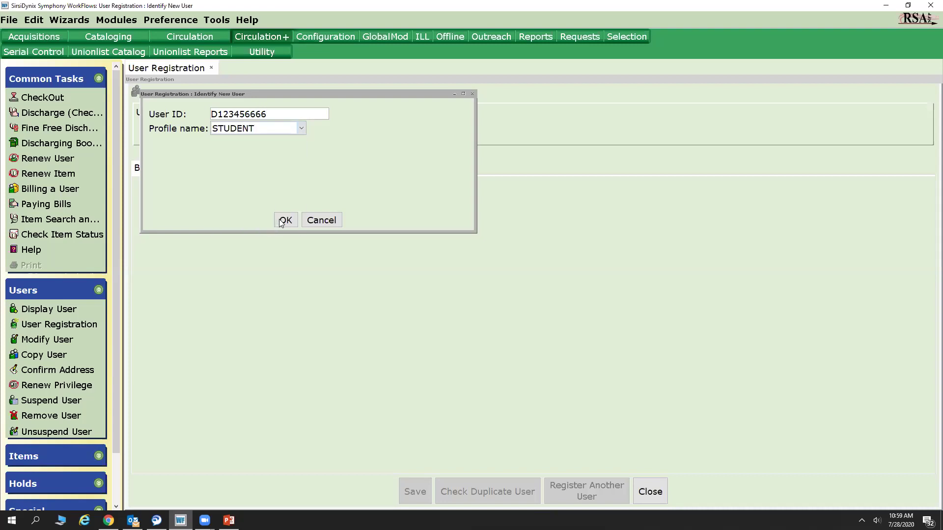
click(281, 221)
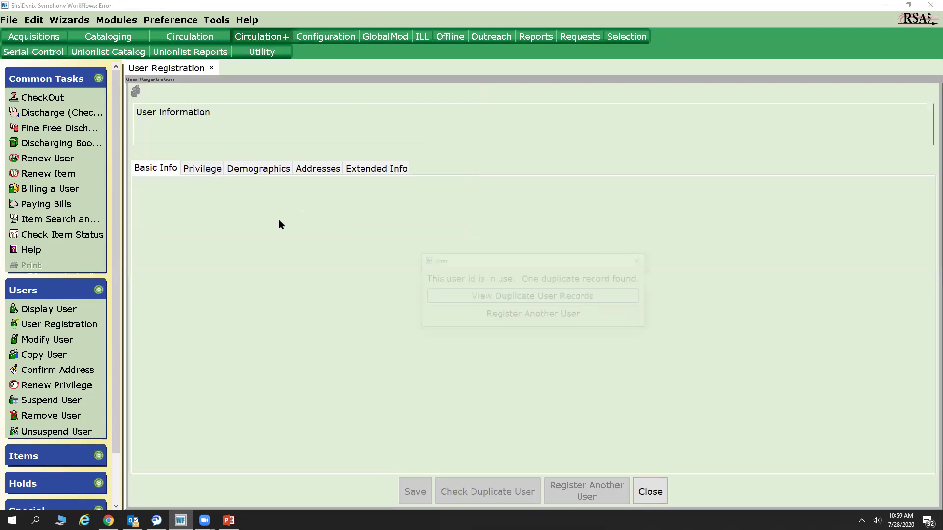
click(565, 301)
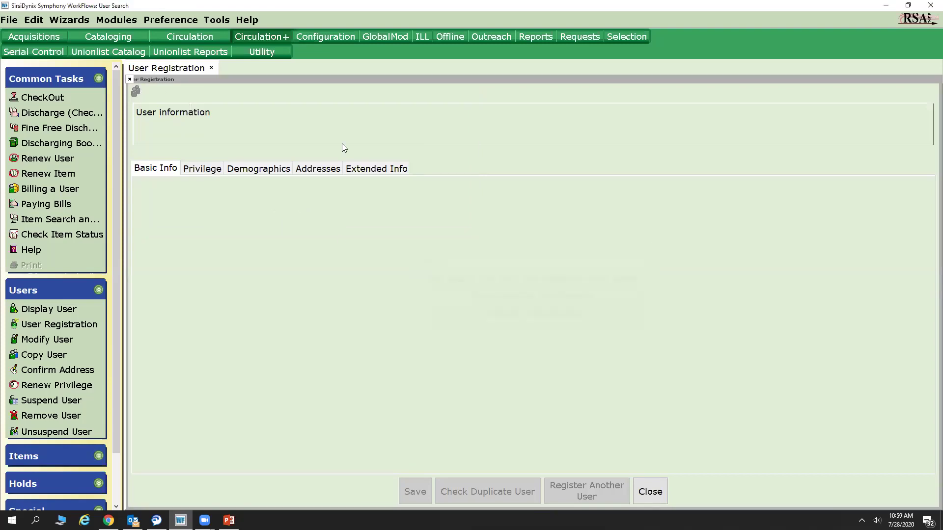
click(548, 505)
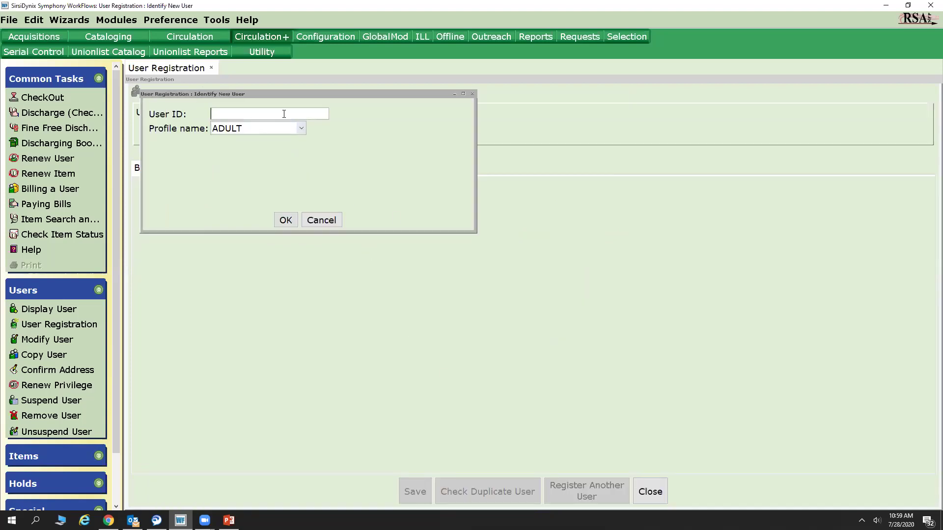
text(D123444444)
click(274, 129)
scroll(273, 128, down, 10)
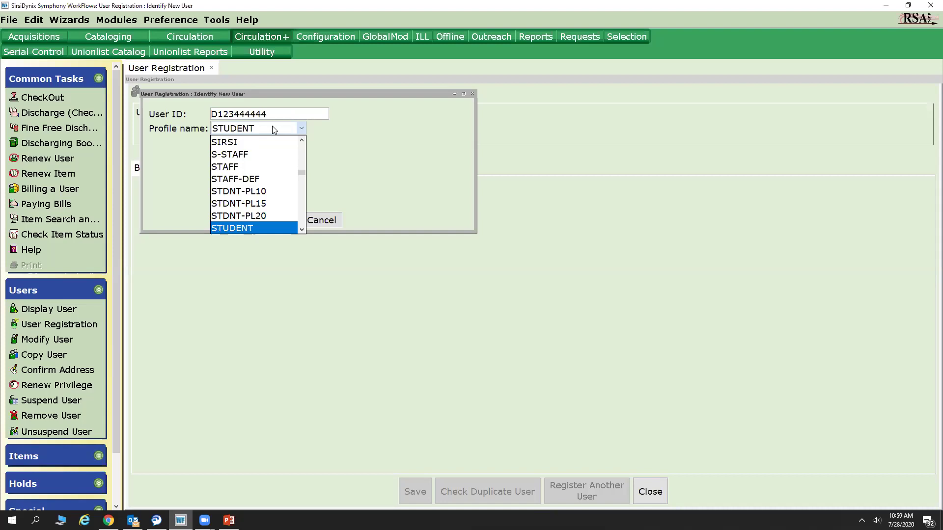
click(262, 227)
click(283, 220)
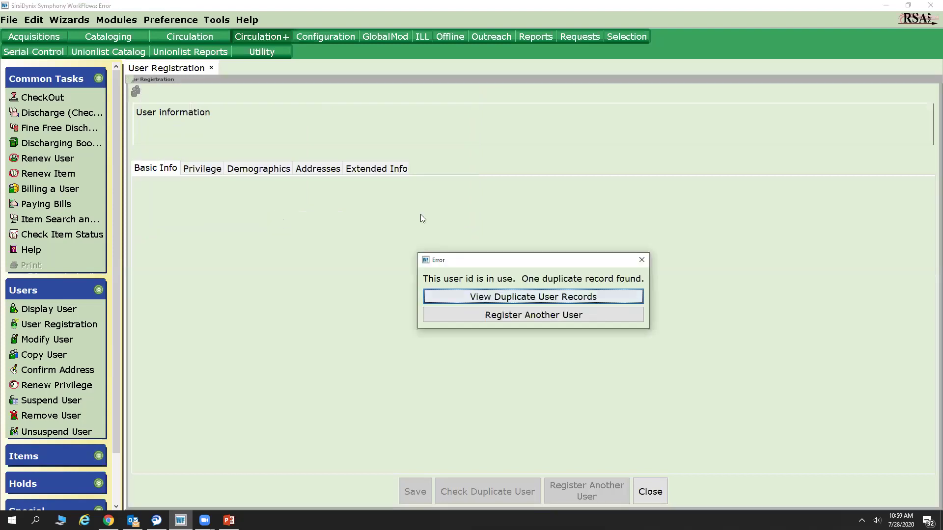
click(592, 294)
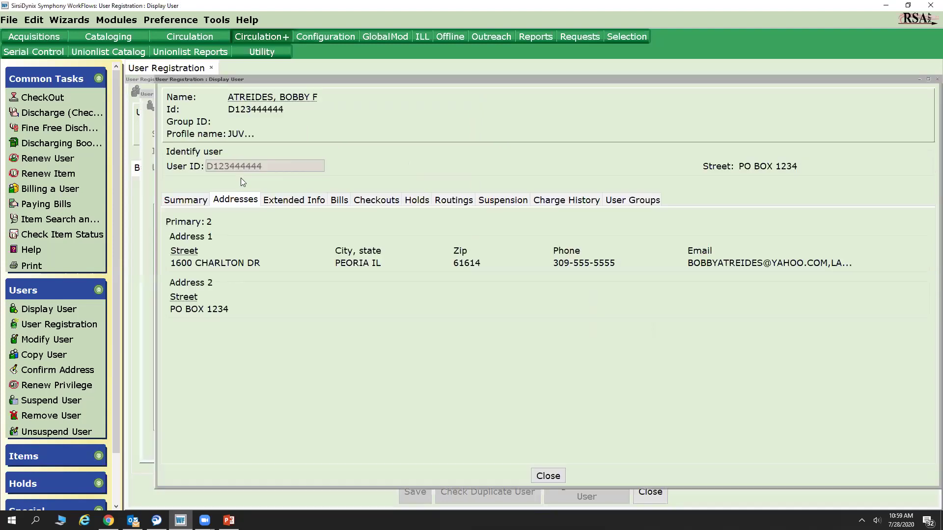
click(558, 476)
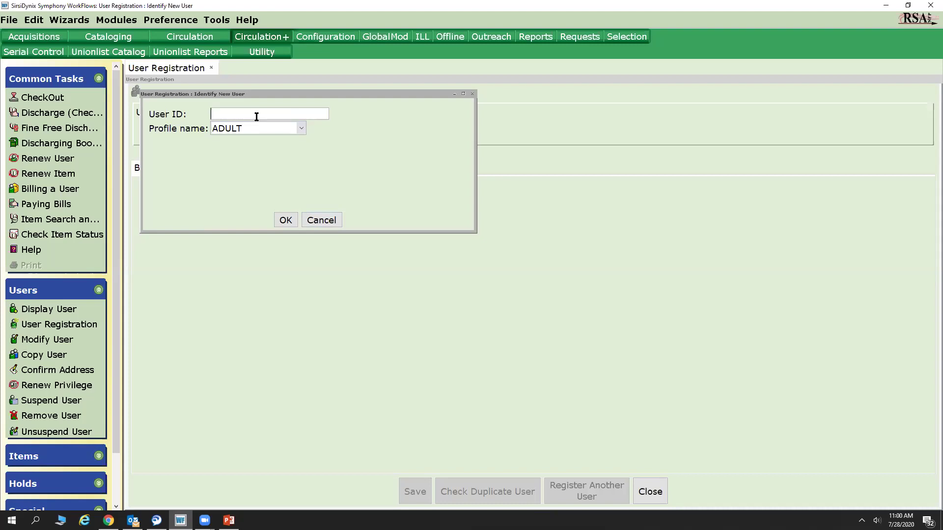
Submit the new unused user ID with the STUDENT profile to open the blank Basic Info form.
text(D987666666)
click(252, 129)
text(stu)
click(264, 227)
click(284, 219)
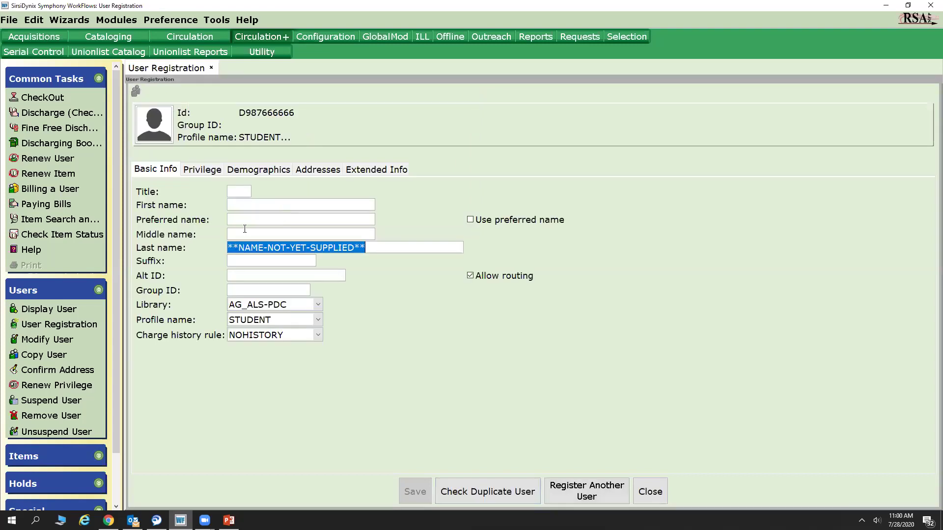
click(241, 191)
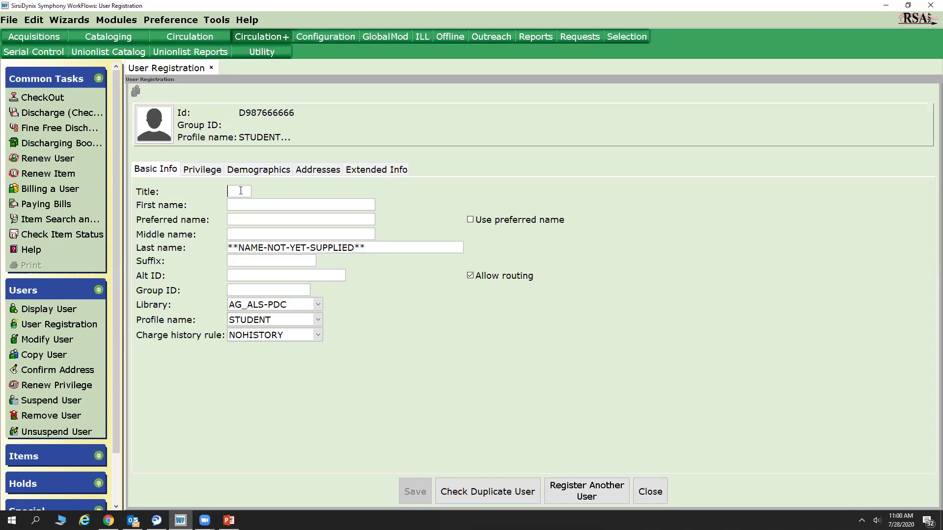
Enter the student's first name and preferred name, correcting the typos.
click(242, 204)
key(Tab)
text(TIMMY)
key(BackSpace)
key(BackSpace)
key(BackSpace)
key(BackSpace)
key(BackSpace)
text(PEGGY)
double_click(243, 204)
Fill in the middle initial and last name, fixing the mistyped last name.
click(251, 234)
text(L)
key(Tab)
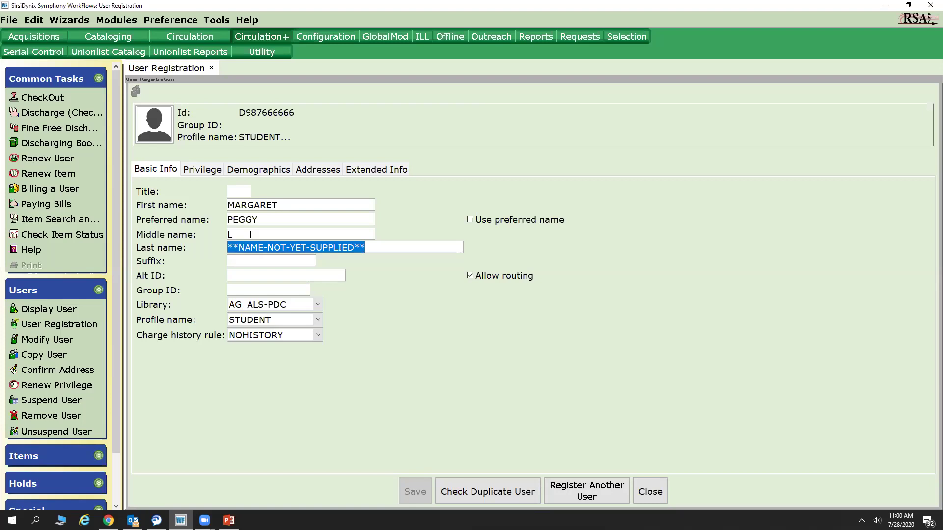
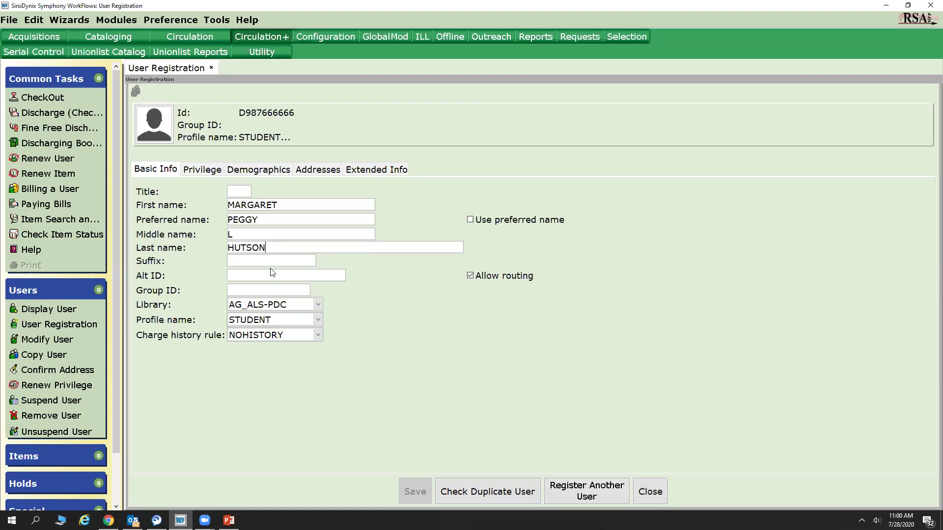
click(270, 259)
Check the 7/28/2024 privilege expiry date on the calendar without changing it.
click(199, 170)
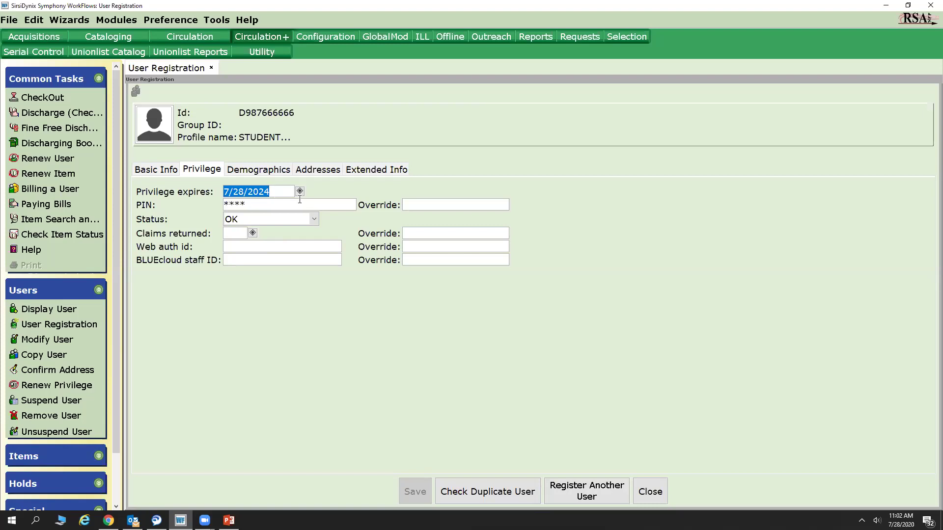
click(300, 192)
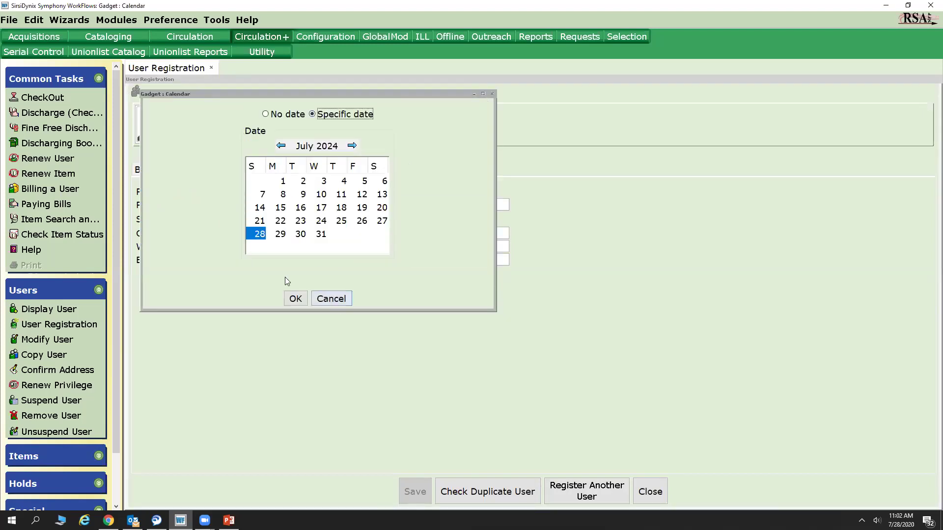
click(317, 300)
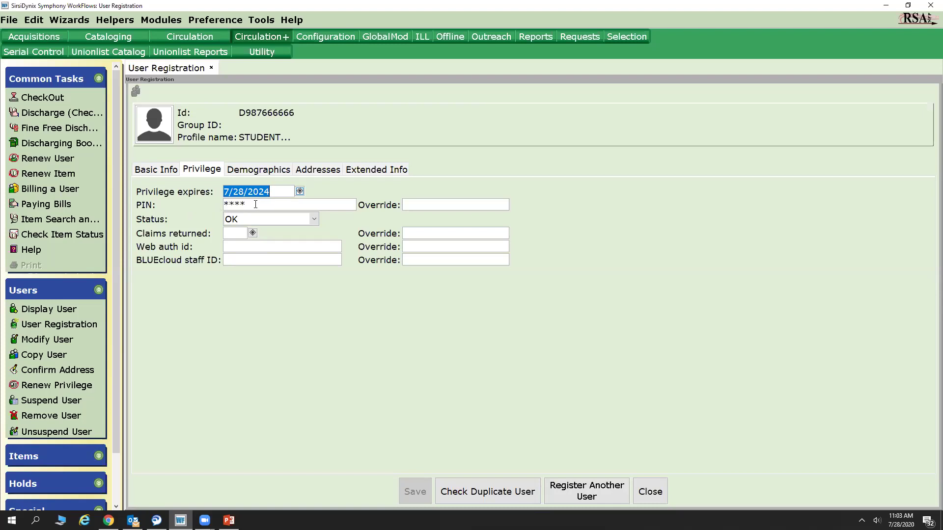
Enter the user's PIN and PIN override, then bring up the Demographics section.
key(Tab)
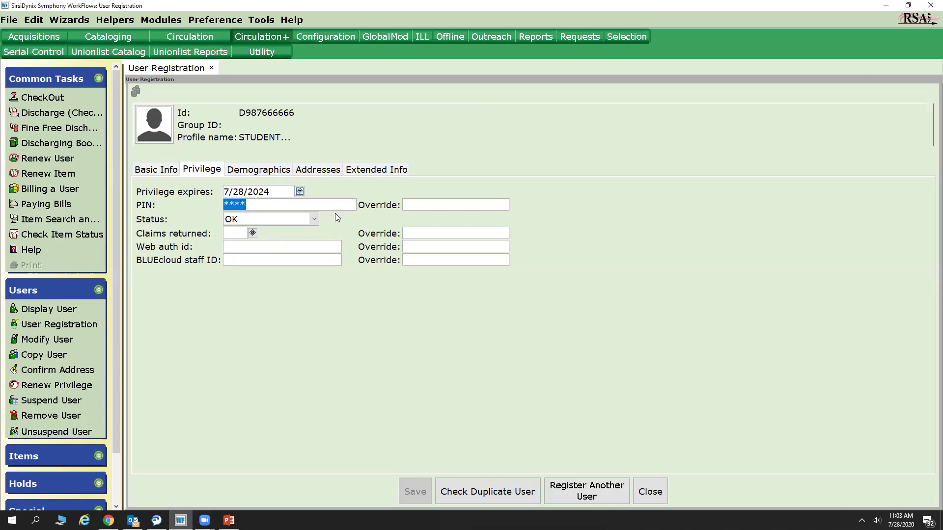
text(1234)
click(281, 195)
click(438, 203)
text(***)
click(243, 170)
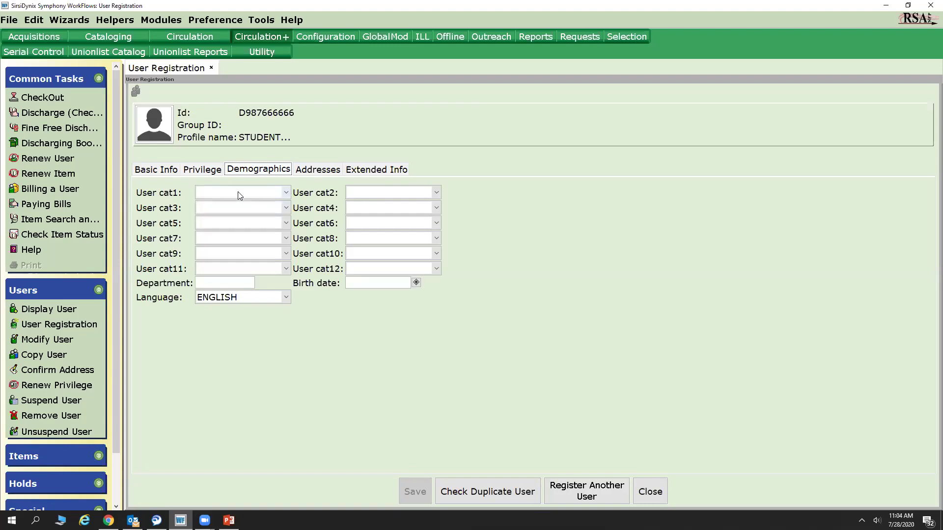
click(240, 193)
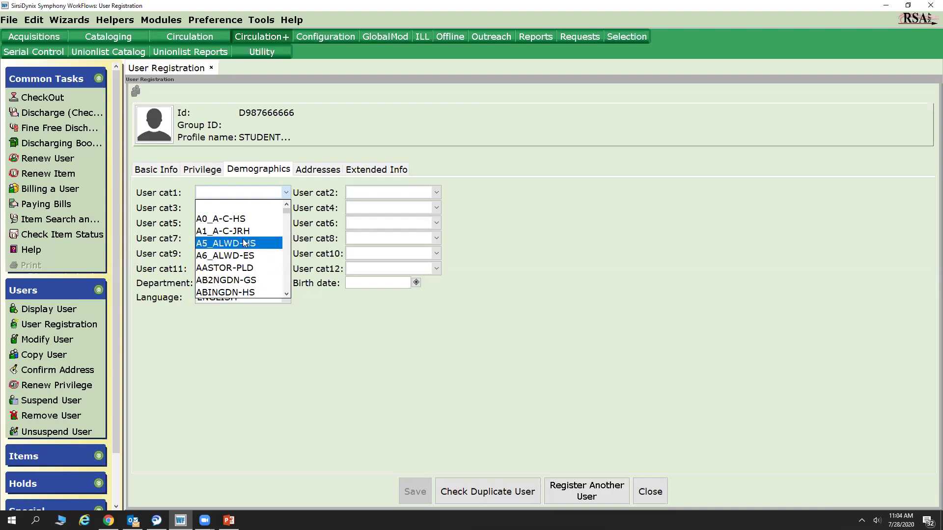
click(223, 188)
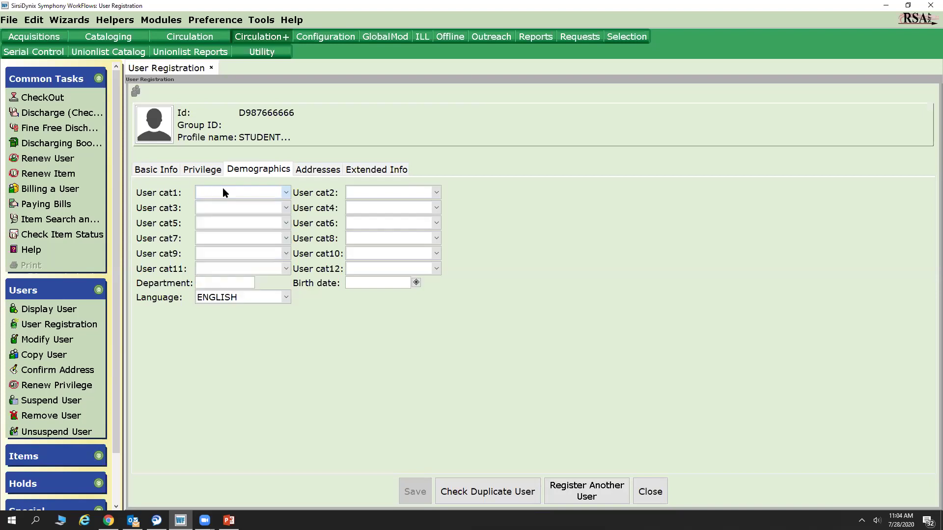
click(436, 192)
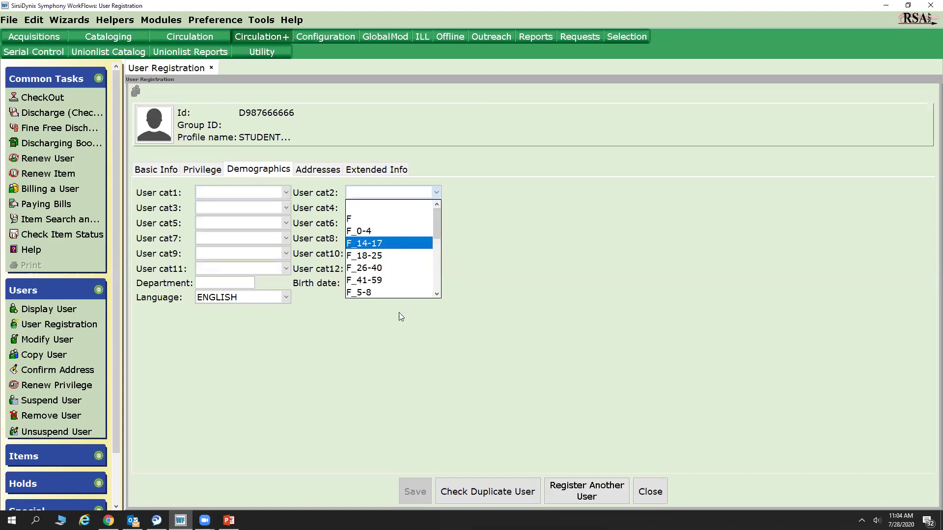
scroll(386, 253, down, 5)
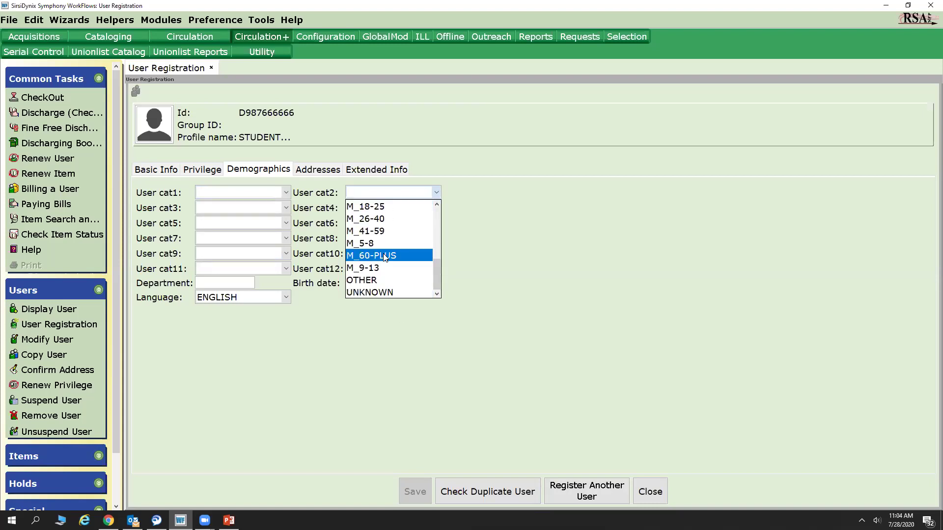
scroll(386, 255, up, 5)
click(259, 216)
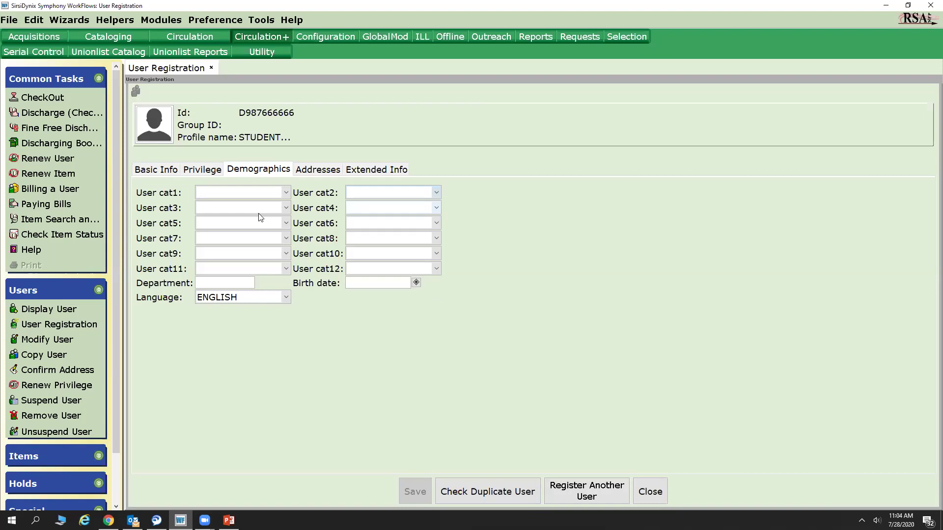
click(250, 207)
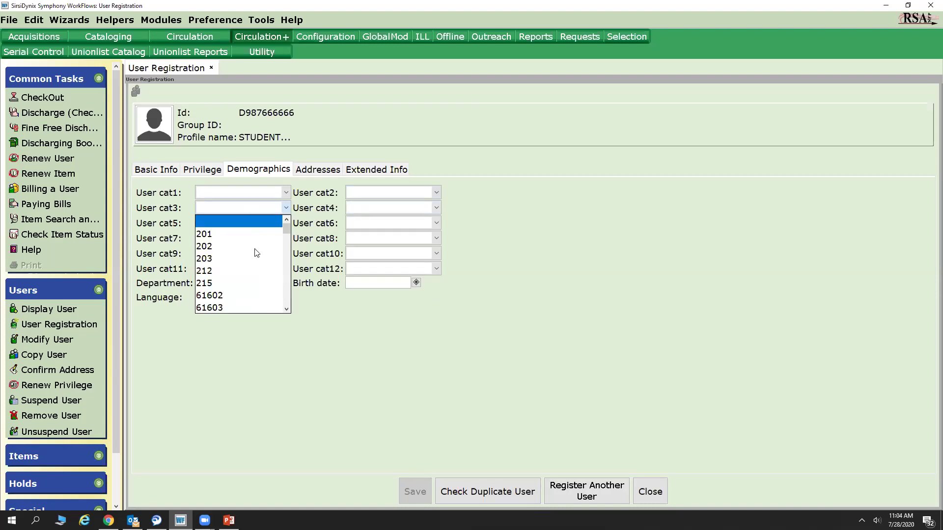
scroll(255, 252, down, 10)
scroll(256, 254, down, 1)
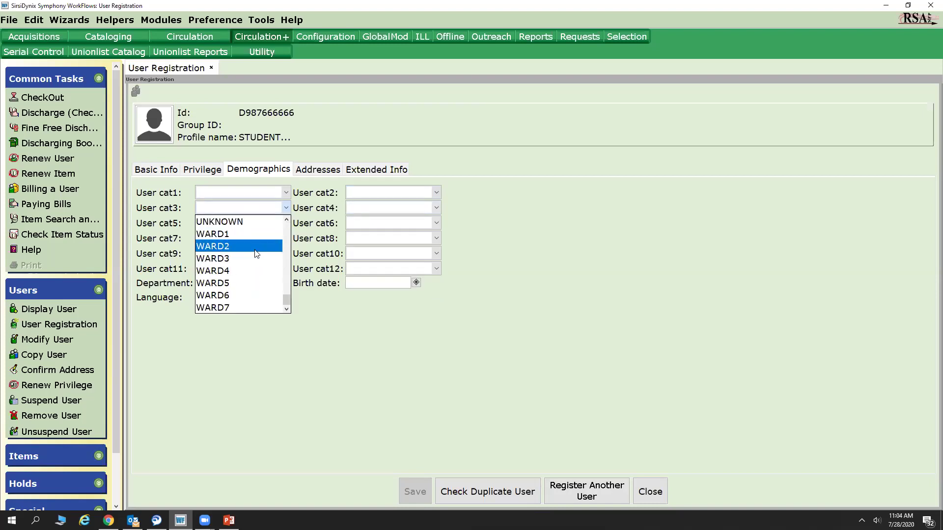
scroll(259, 292, up, 10)
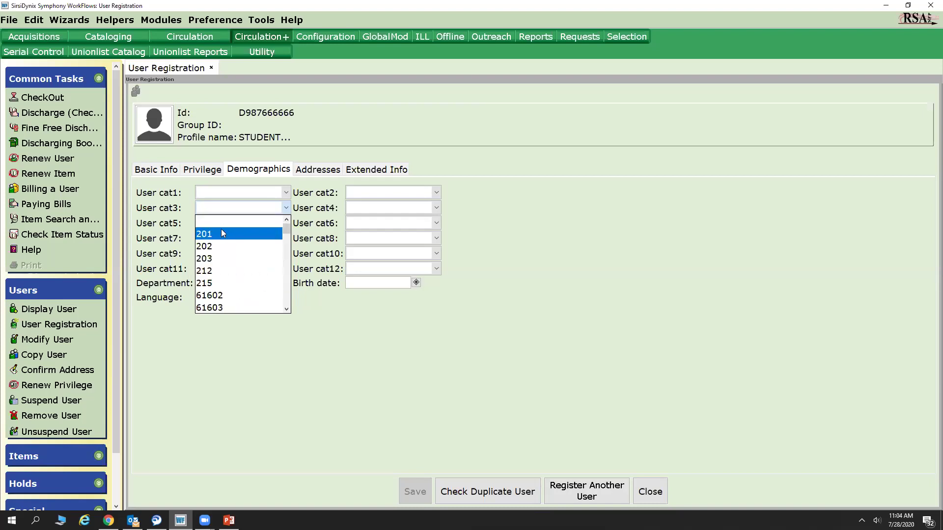
click(221, 222)
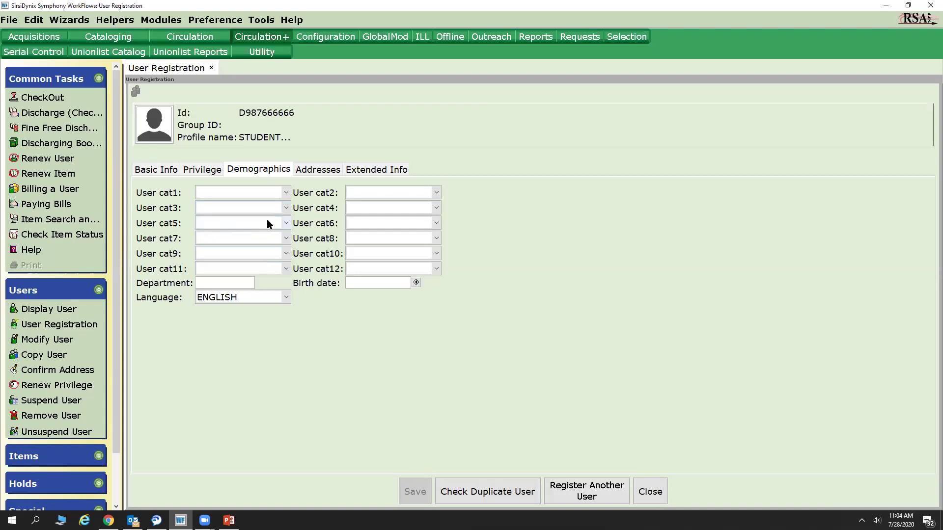
click(395, 210)
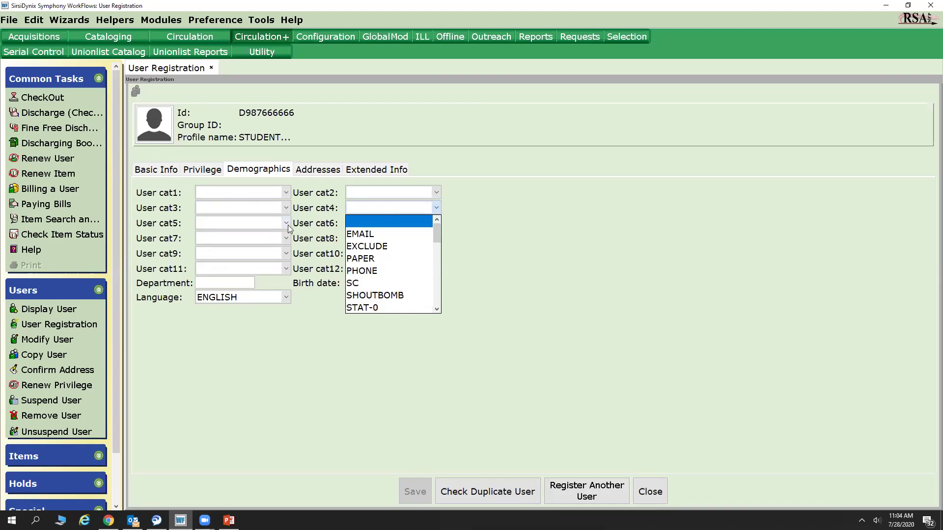
click(383, 224)
click(286, 223)
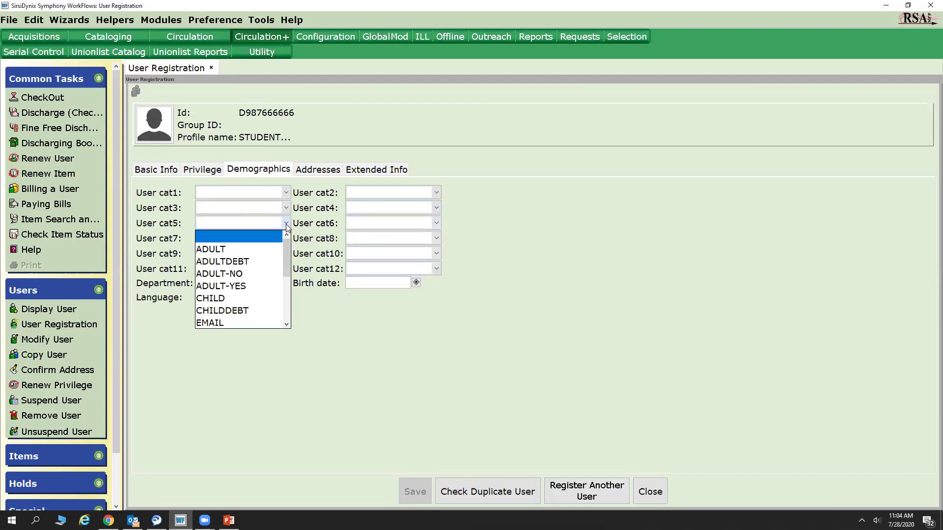
click(238, 236)
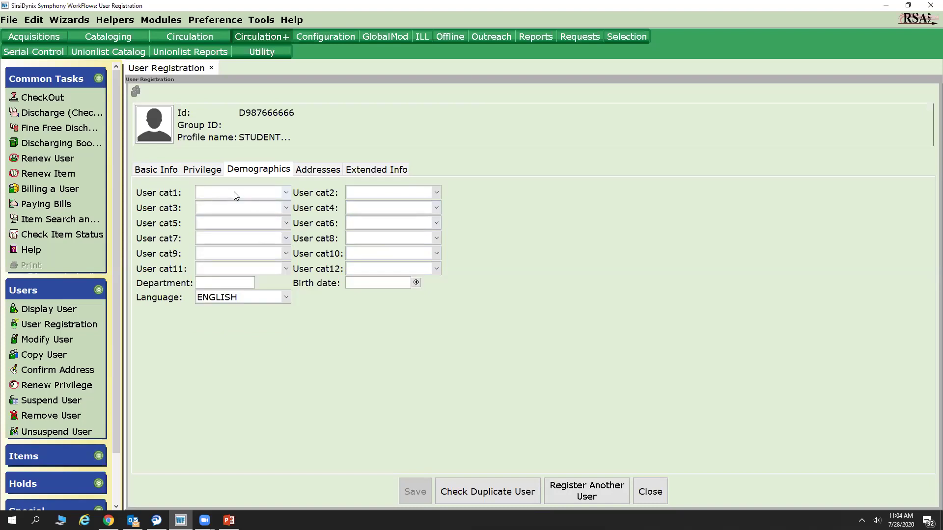
click(436, 225)
scroll(396, 270, down, 7)
scroll(398, 275, up, 4)
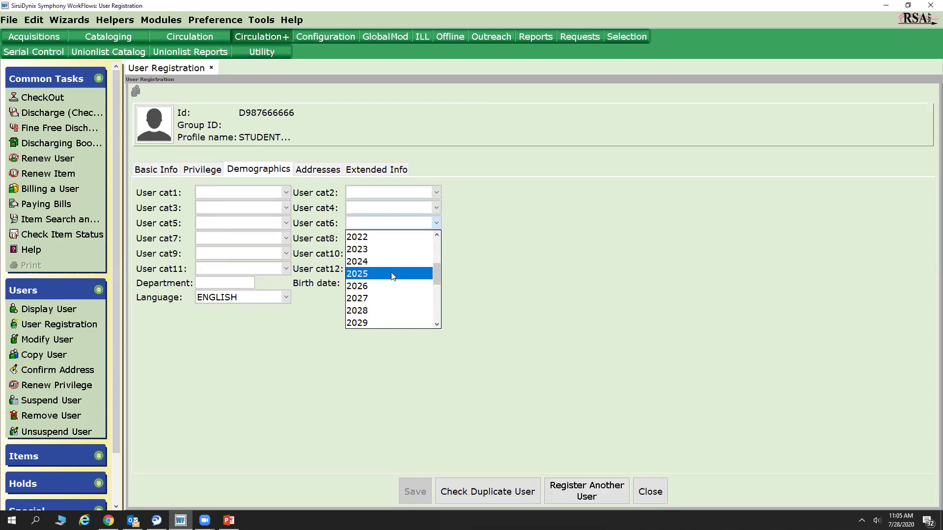
click(286, 239)
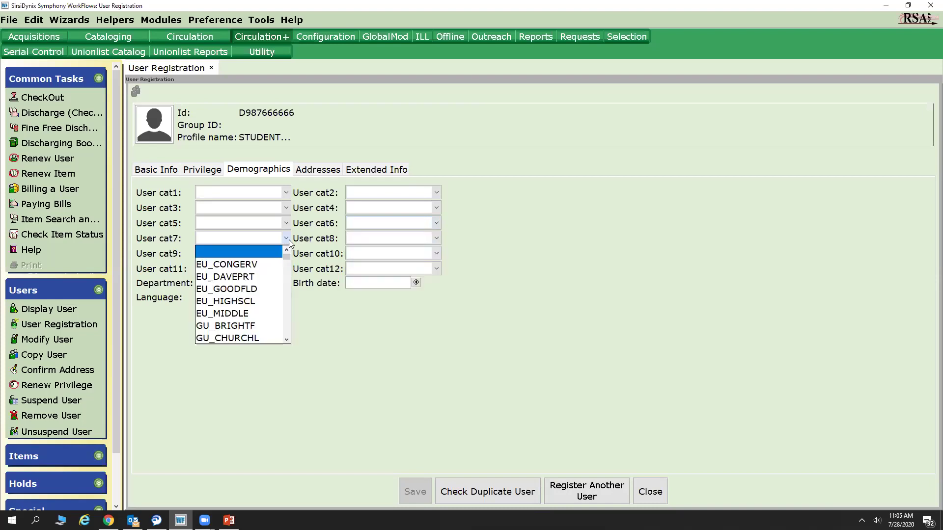
click(286, 242)
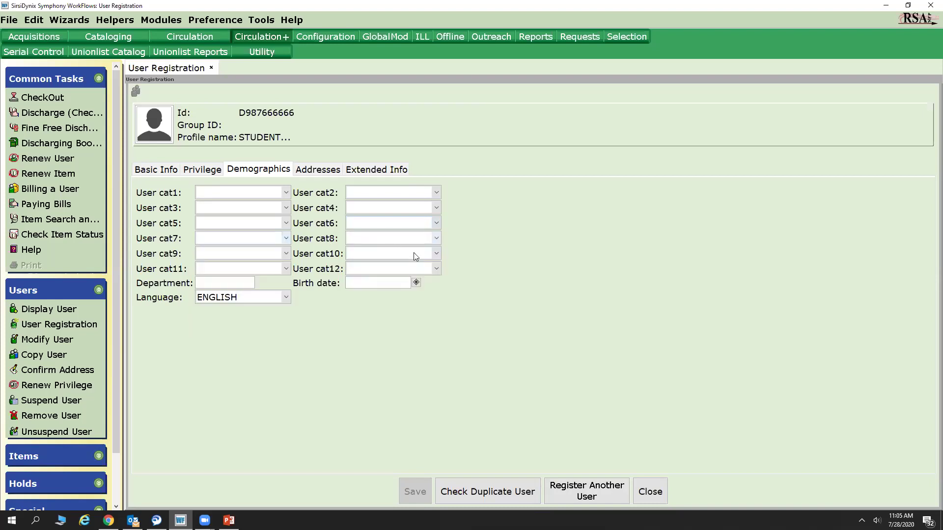
click(391, 239)
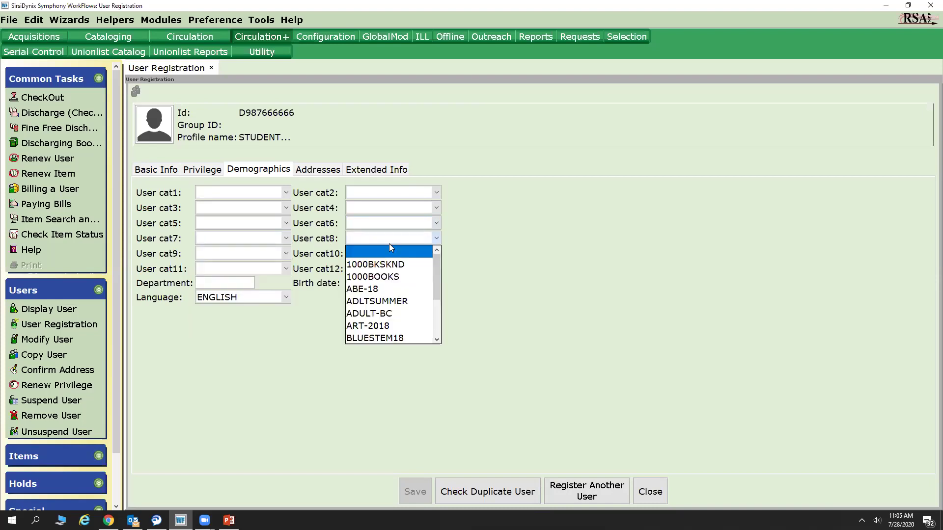
scroll(388, 307, down, 2)
scroll(388, 307, up, 2)
click(269, 331)
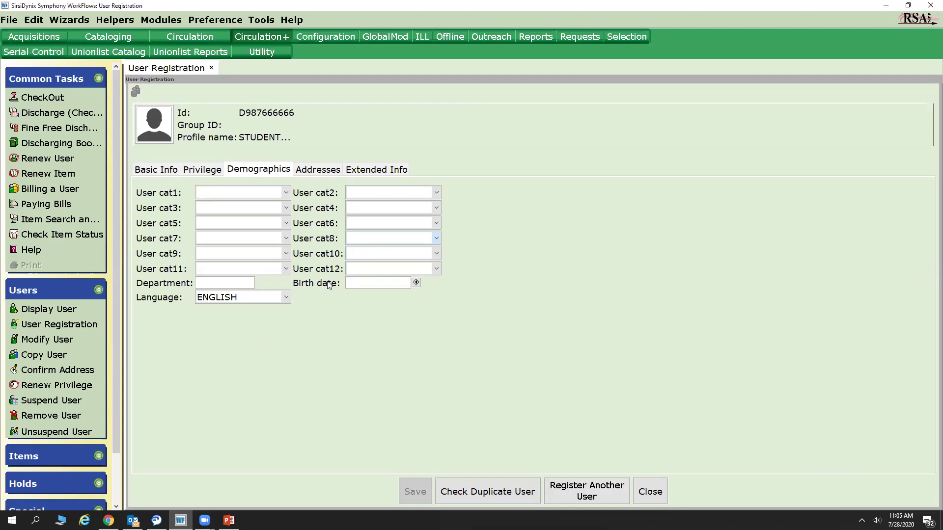
click(376, 223)
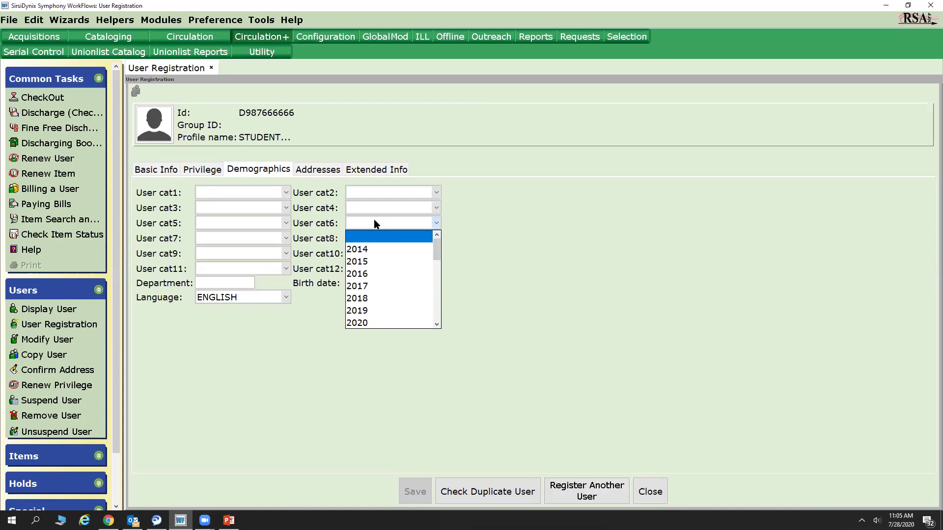
click(236, 193)
click(328, 365)
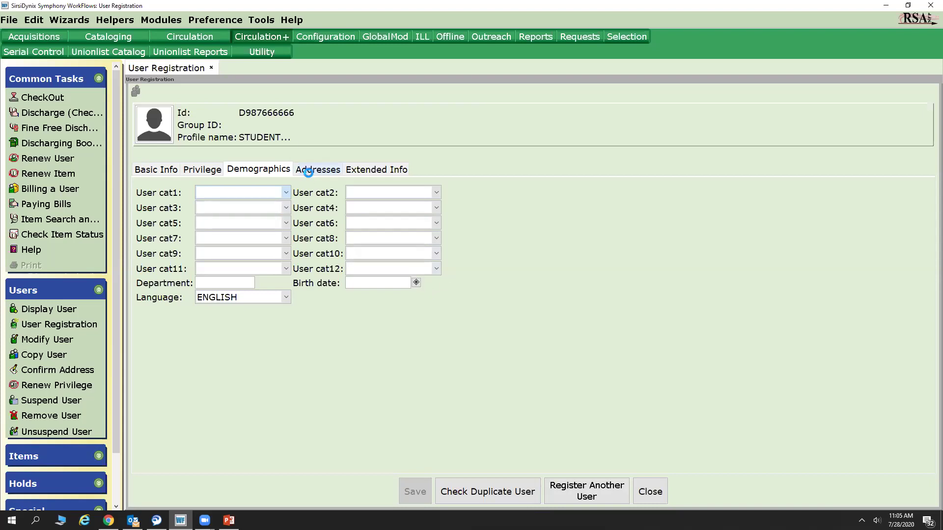
click(329, 169)
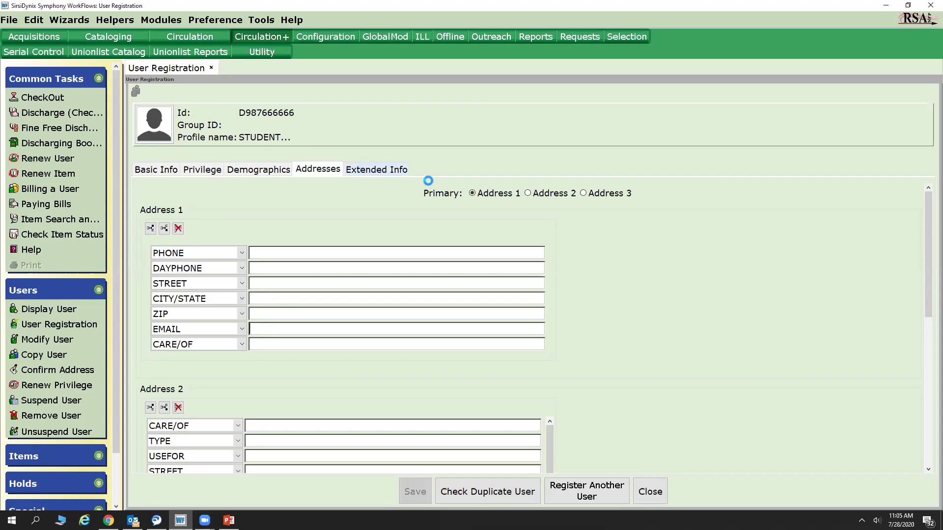
Show the Extended Info section with its empty NOTE, COMMENT and other fields.
click(376, 170)
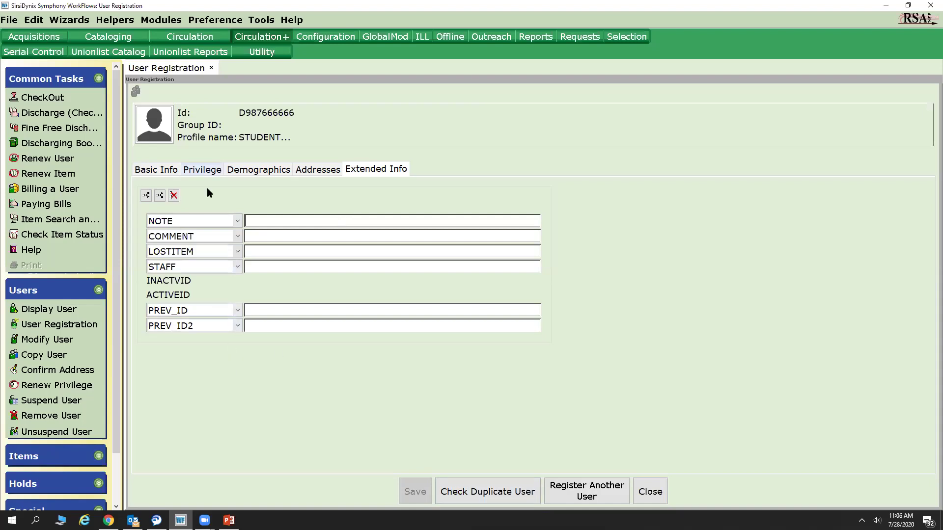
Run the duplicate-user check, acknowledge no duplicates found, and save the new student.
click(489, 498)
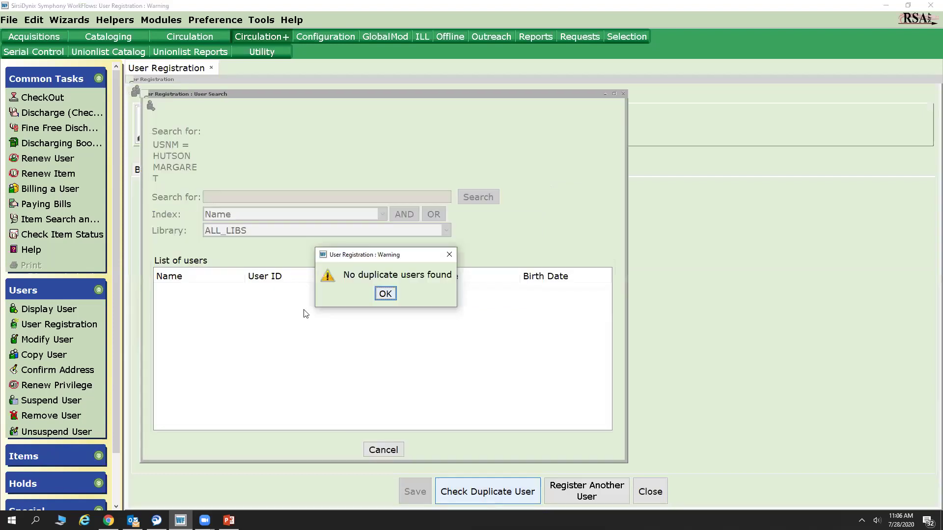
click(386, 294)
click(413, 497)
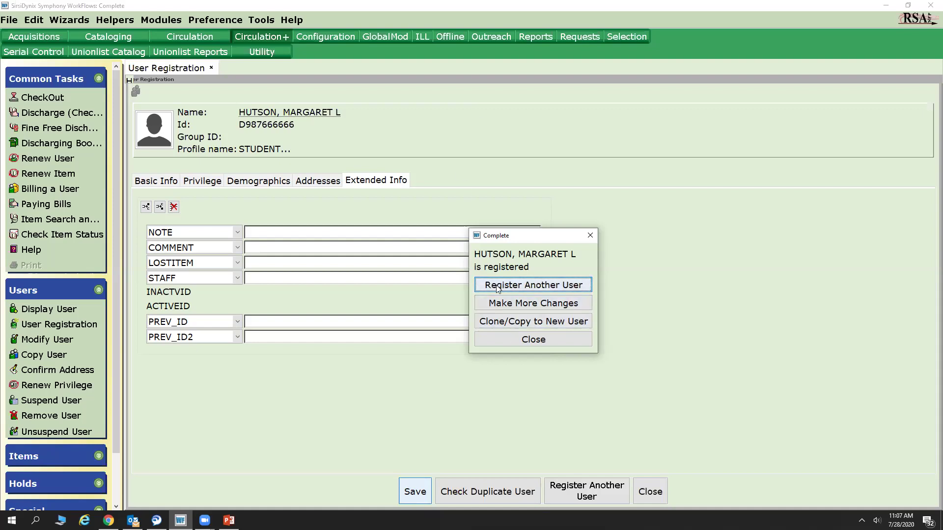
Close the Complete confirmation and return to the PowerPoint slide show.
click(499, 341)
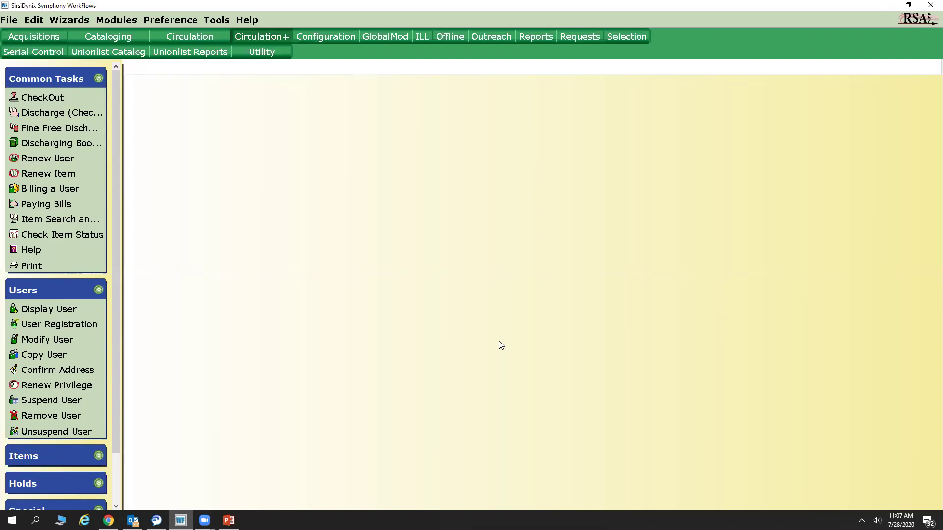
click(229, 521)
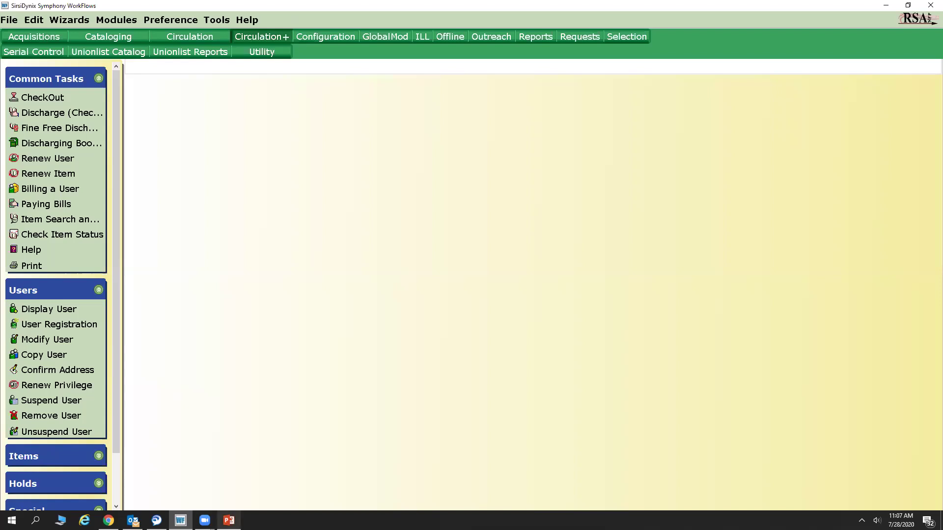